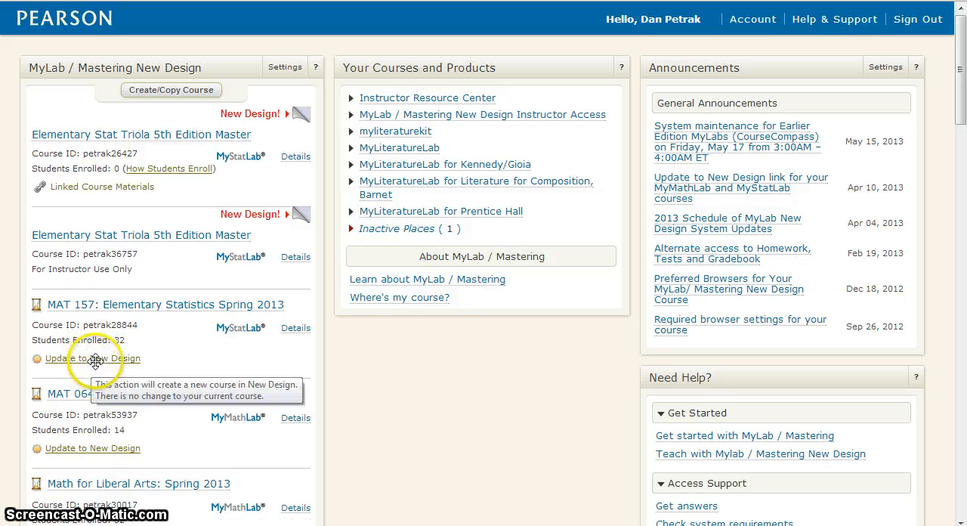
# Start creating or copying a course and search the course materials for Triola 5th
pyautogui.click(97, 448)
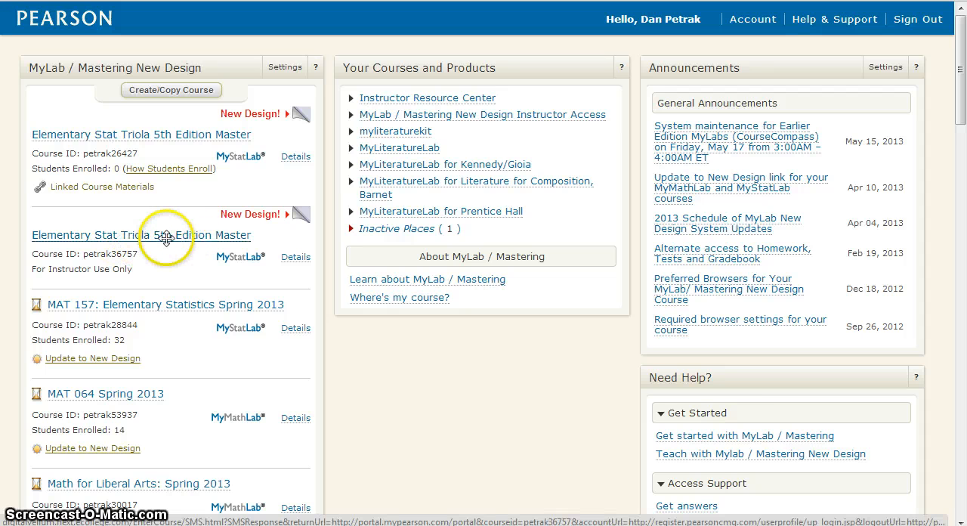
pyautogui.click(164, 90)
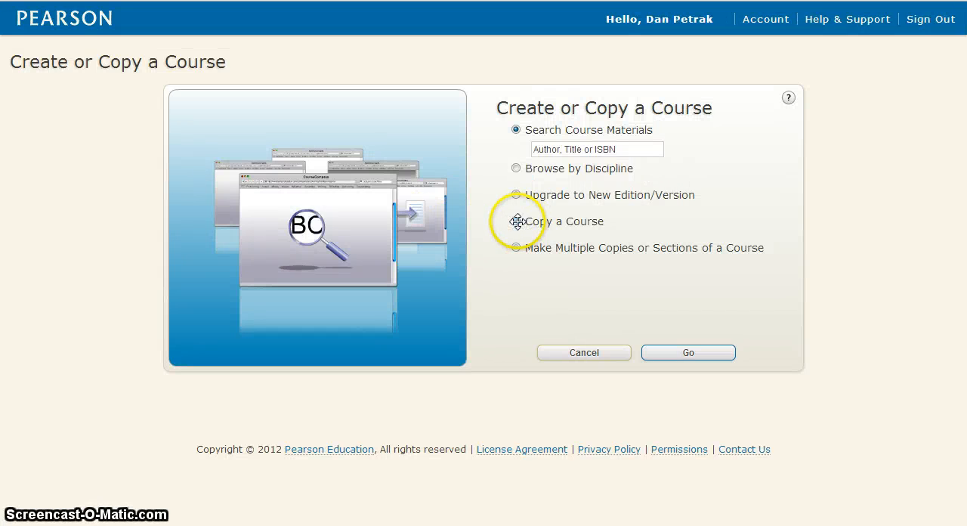
pyautogui.click(623, 148)
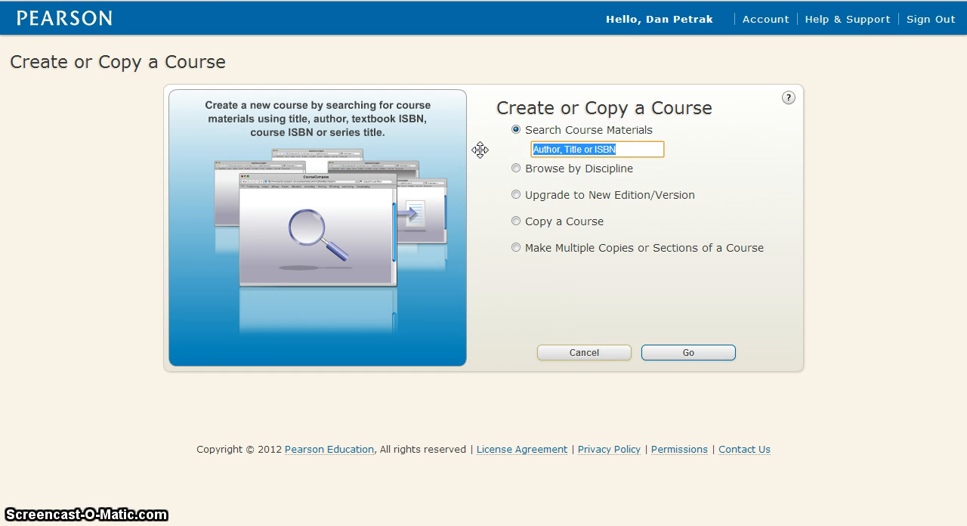
pyautogui.write('T')
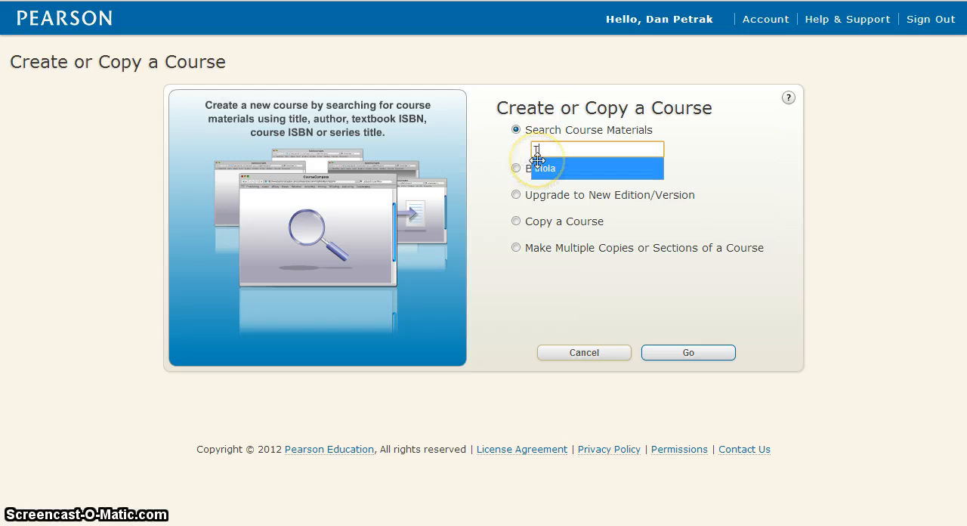
pyautogui.write('riola 5th')
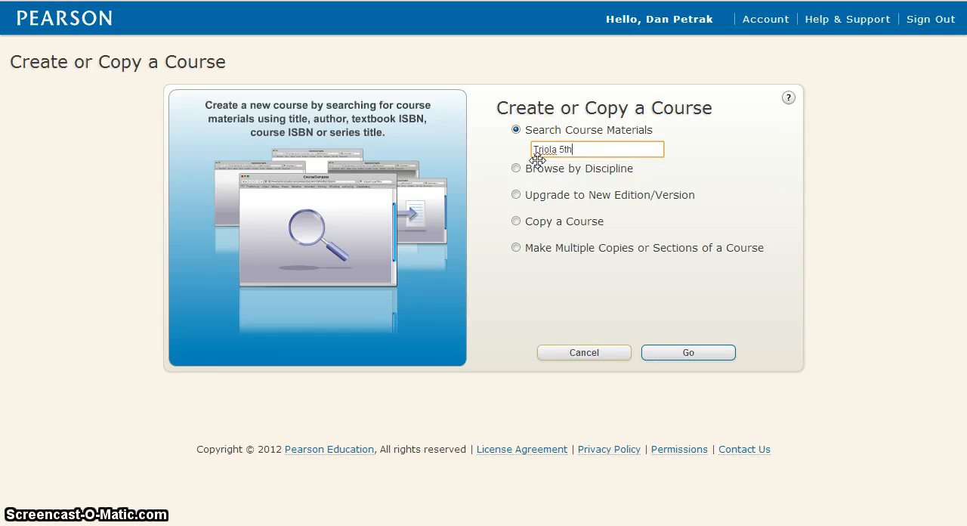
pyautogui.press('Return')
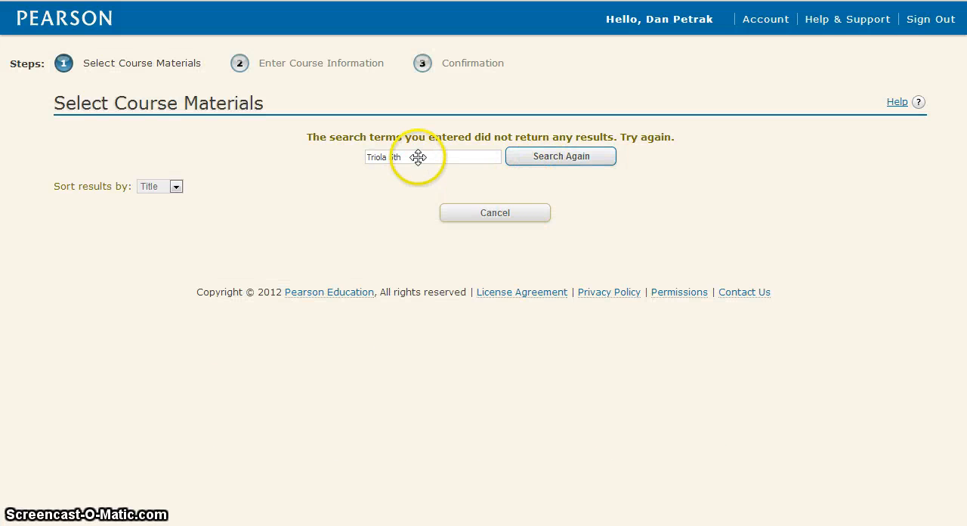
# Search the course materials again for Triola and look through the results for Elementary Statistics using Excel, 5e
pyautogui.press('BackSpace')
pyautogui.press('BackSpace')
pyautogui.press('BackSpace')
pyautogui.press('BackSpace')
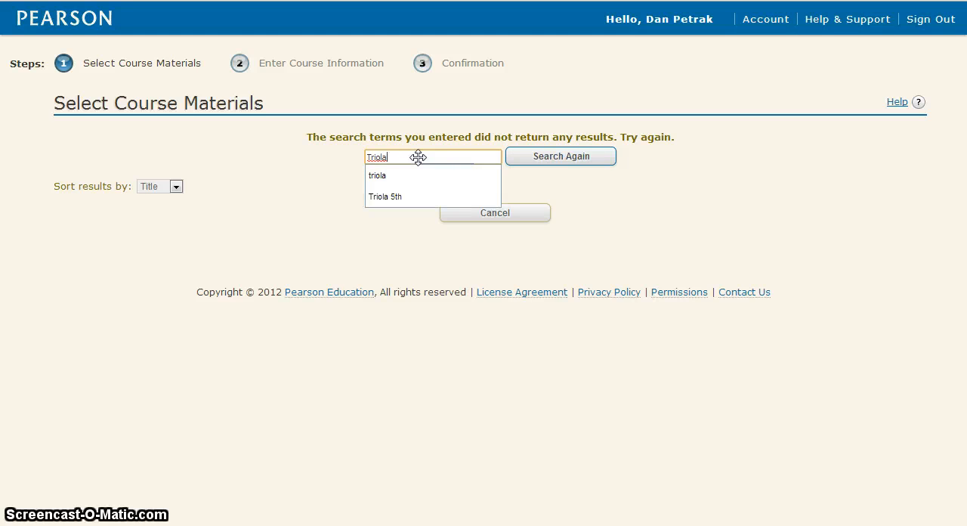
pyautogui.press('Return')
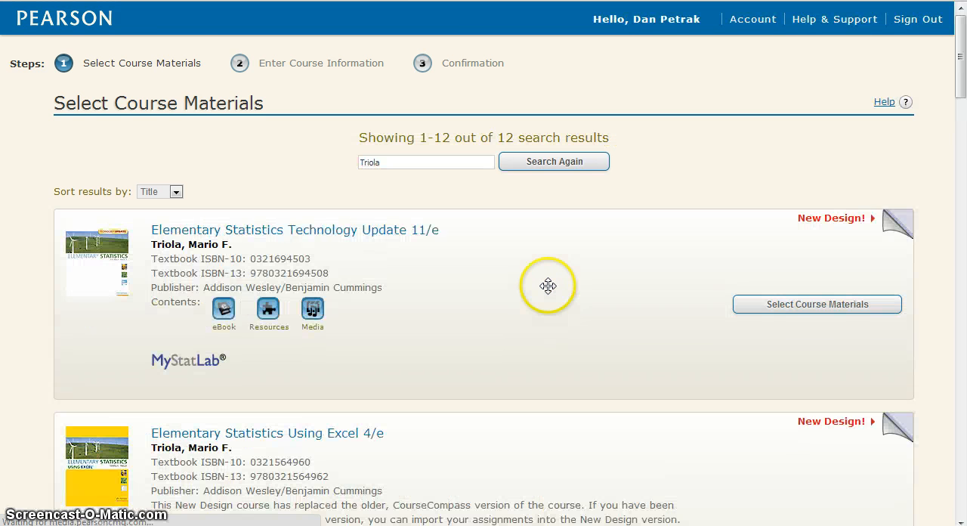
pyautogui.scroll(-1, 453, 311)
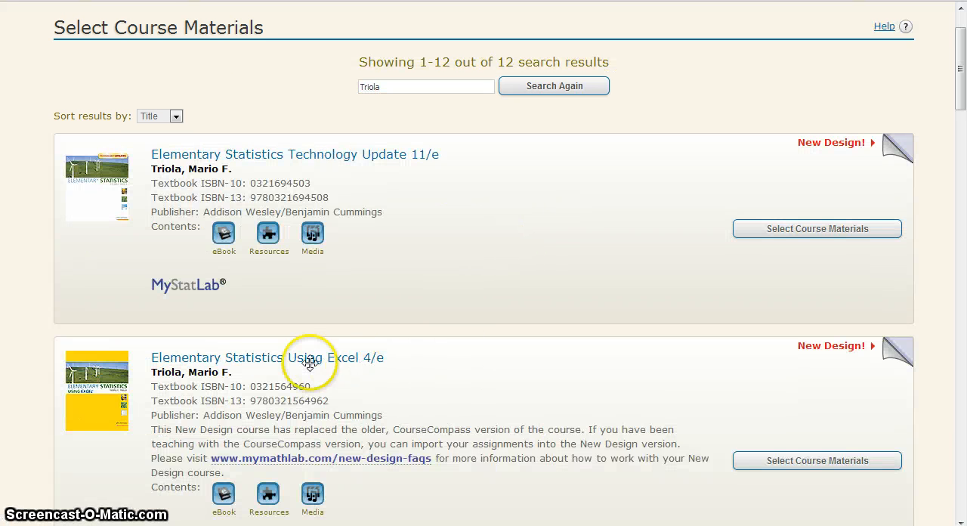
pyautogui.scroll(-3, 441, 369)
pyautogui.scroll(-1, 441, 368)
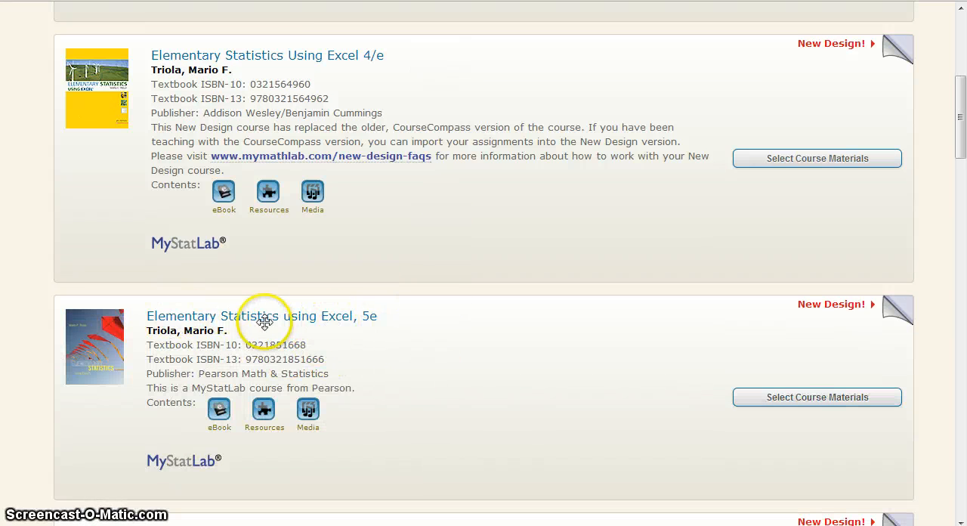
pyautogui.scroll(-1, 346, 306)
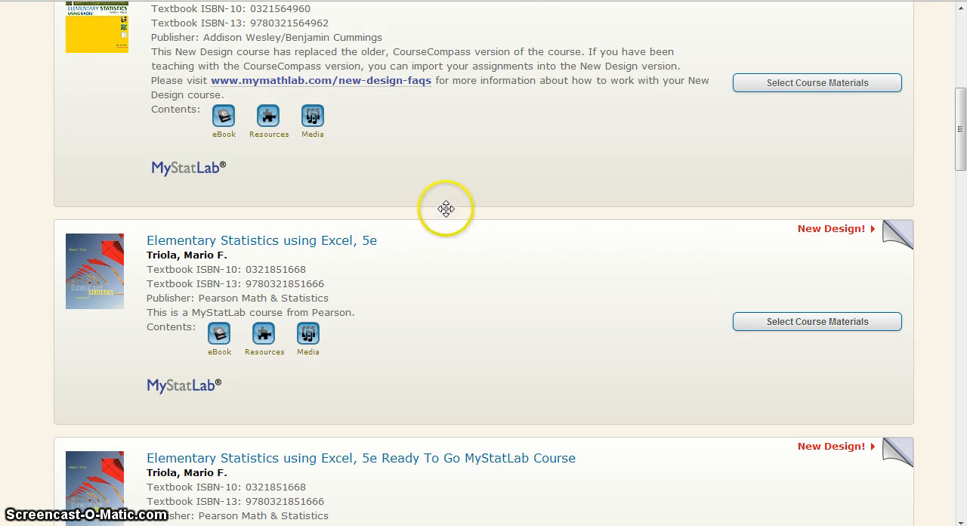
pyautogui.scroll(5, 46, 64)
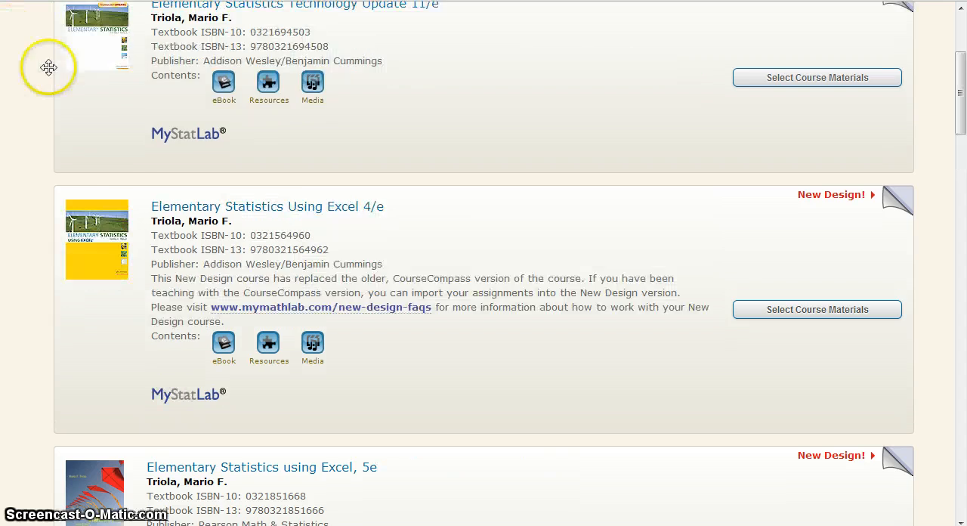
pyautogui.scroll(1, 43, 43)
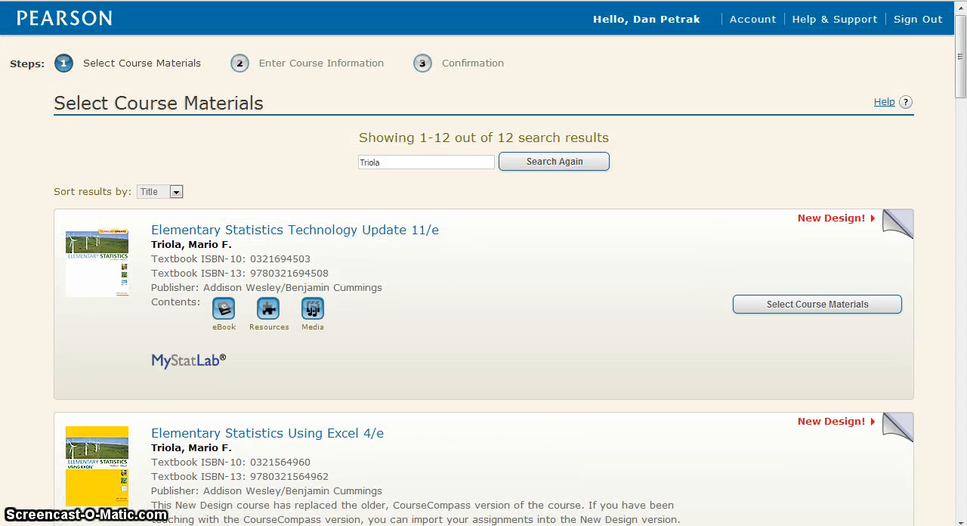
# Leave course creation and return to the home page of the Elementary Stat Triola 5th Edition Master course
pyautogui.hotkey('alt', 'Left')
pyautogui.hotkey('alt', 'Left')
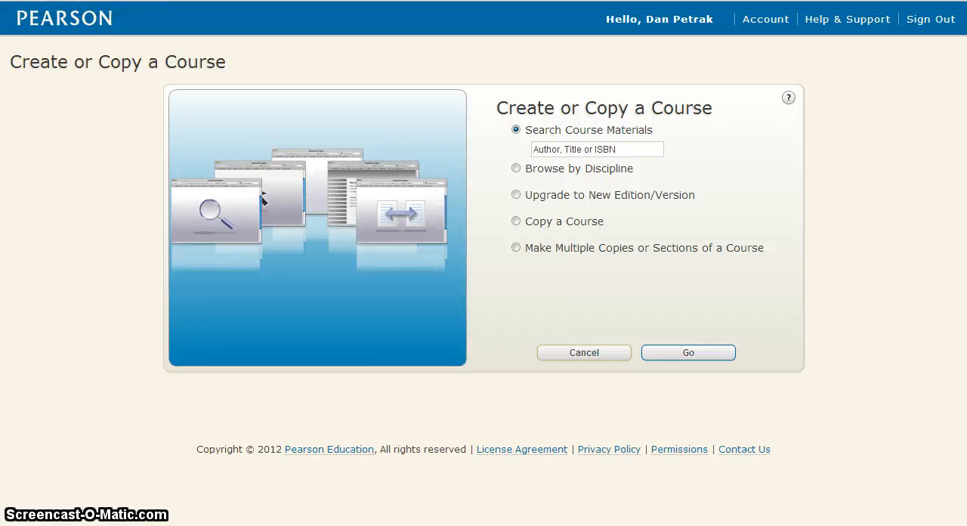
pyautogui.hotkey('alt', 'Left')
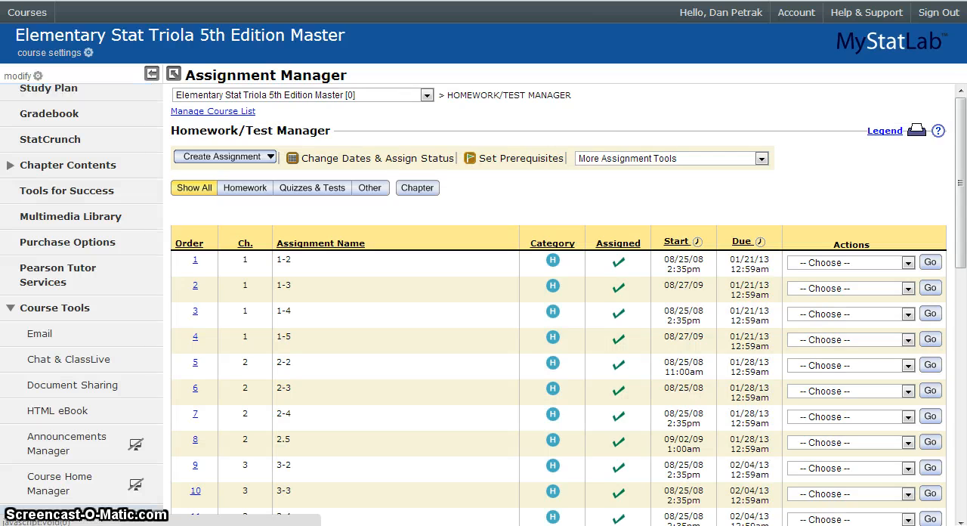
pyautogui.hotkey('alt', 'Right')
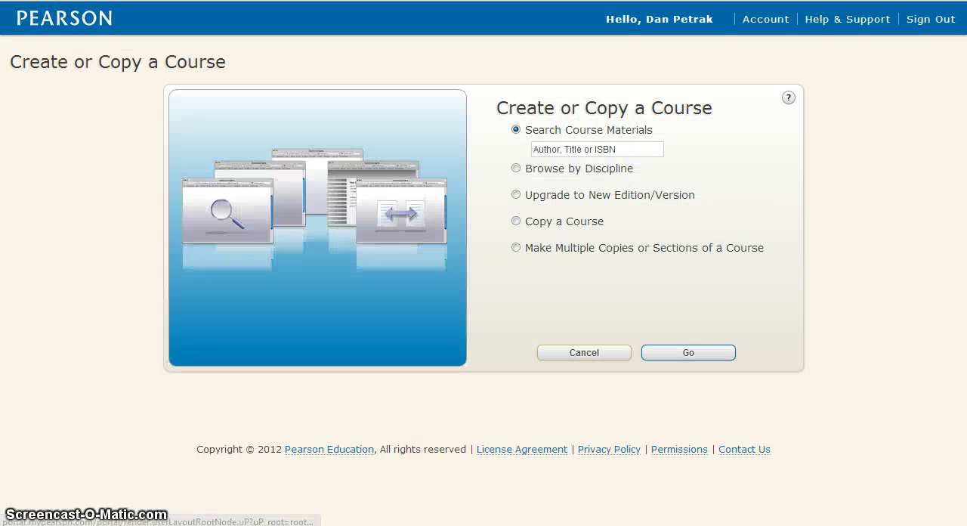
pyautogui.hotkey('alt', 'Left')
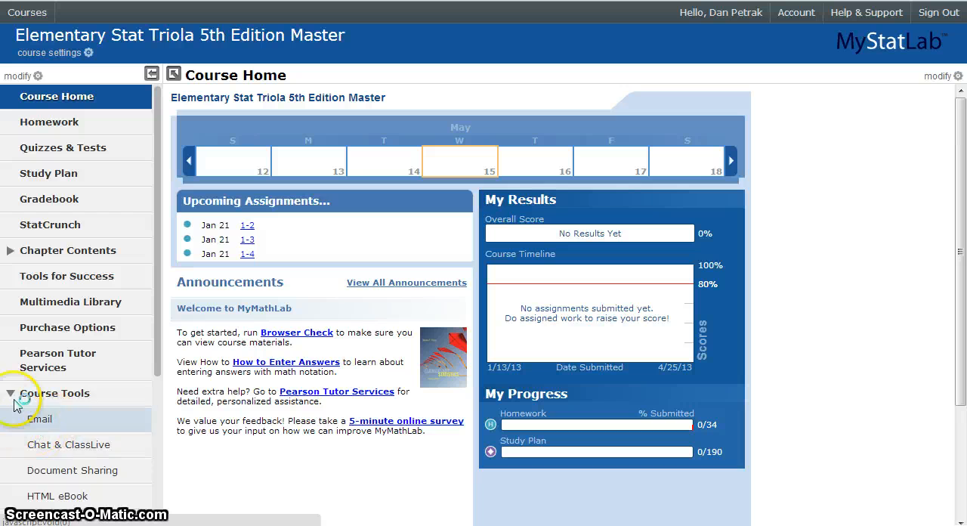
# Open the Assignment Manager from the course tools of the master course
pyautogui.click(38, 395)
pyautogui.scroll(-1, 159, 410)
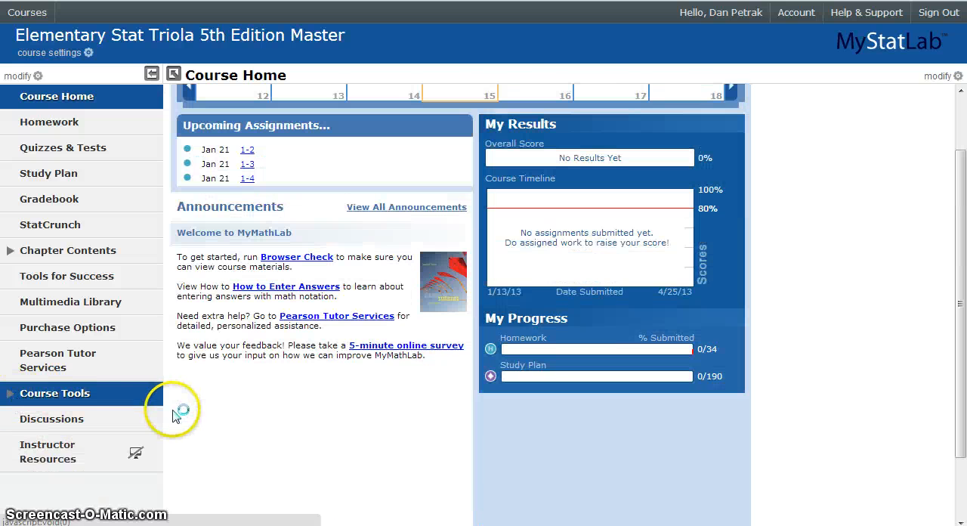
pyautogui.click(54, 396)
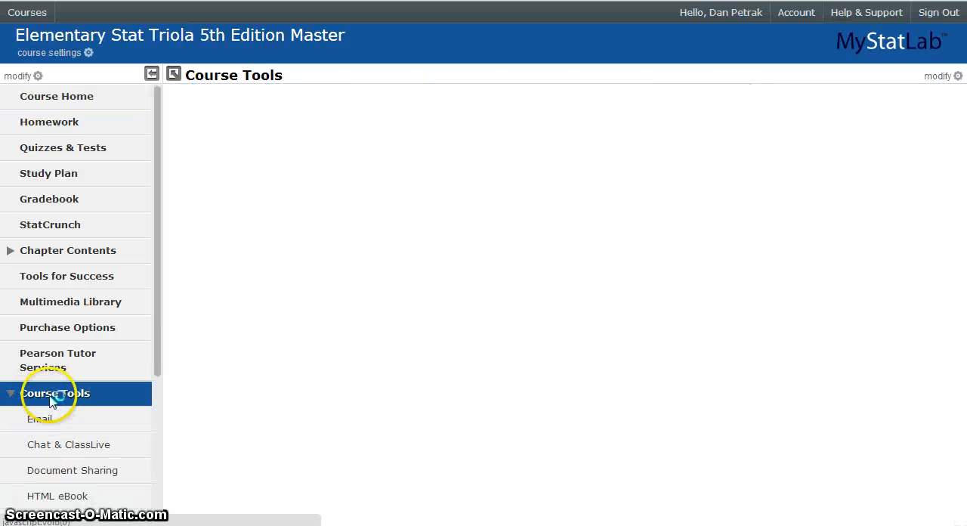
pyautogui.moveTo(162, 369); pyautogui.dragTo(173, 504)
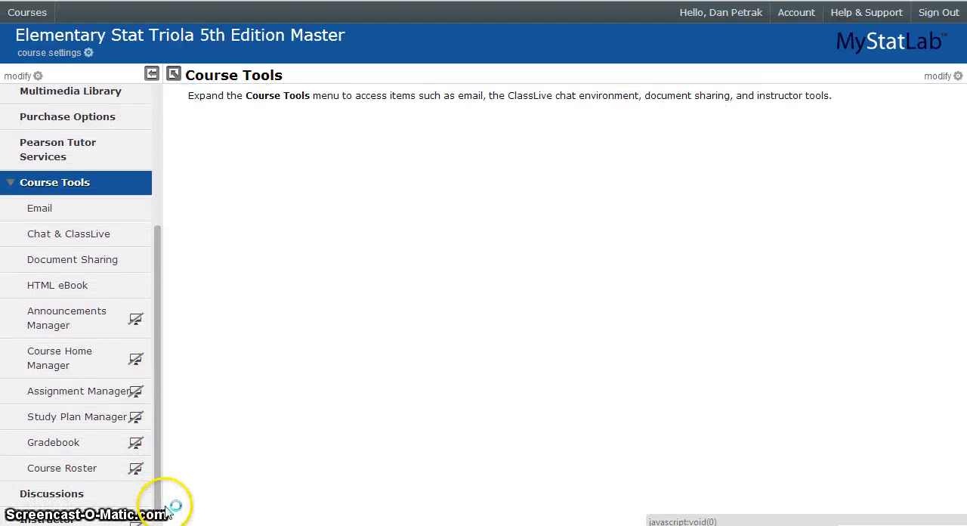
pyautogui.click(85, 398)
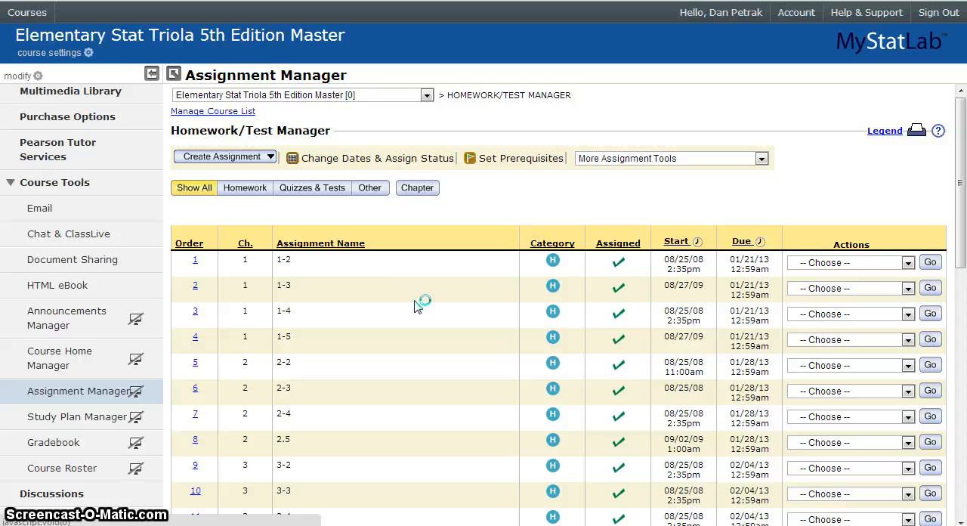
# Start an assignment import from another course, using assignments from my own courses for this book
pyautogui.click(256, 157)
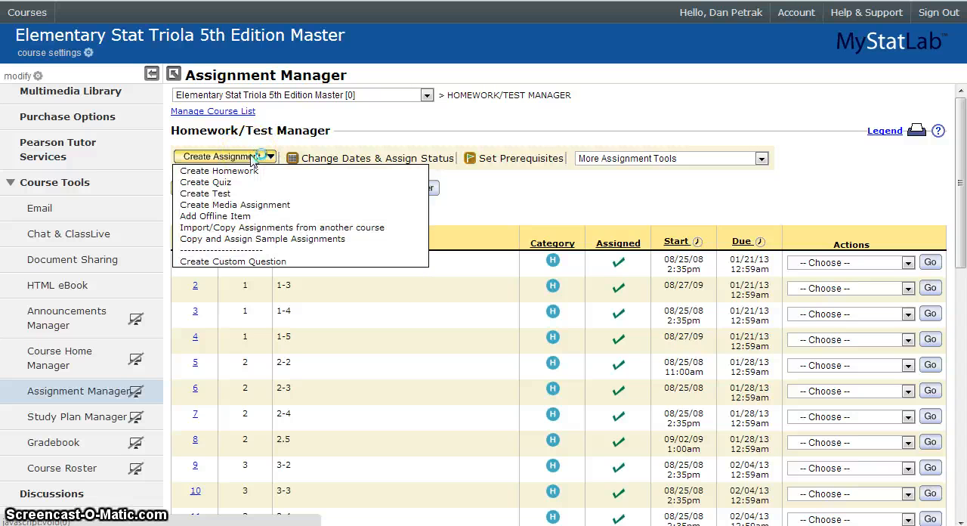
pyautogui.click(279, 227)
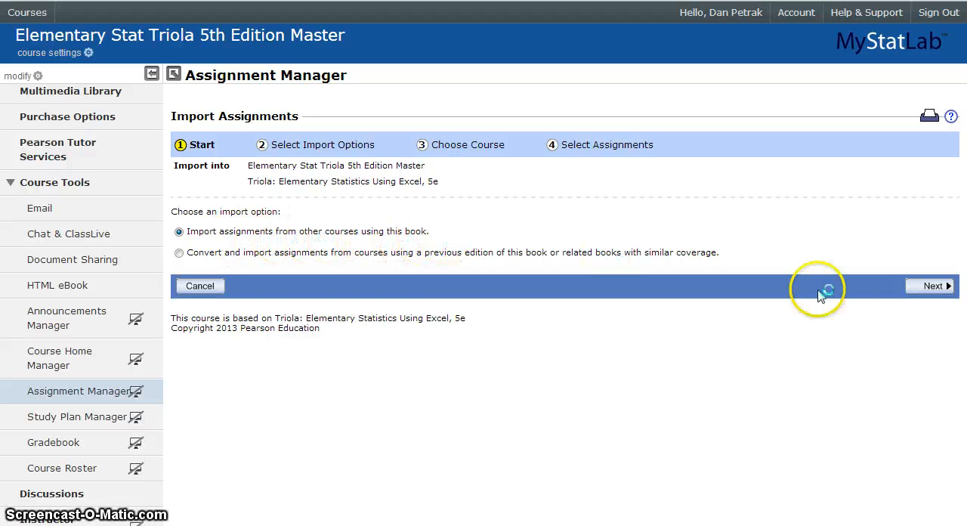
pyautogui.click(916, 285)
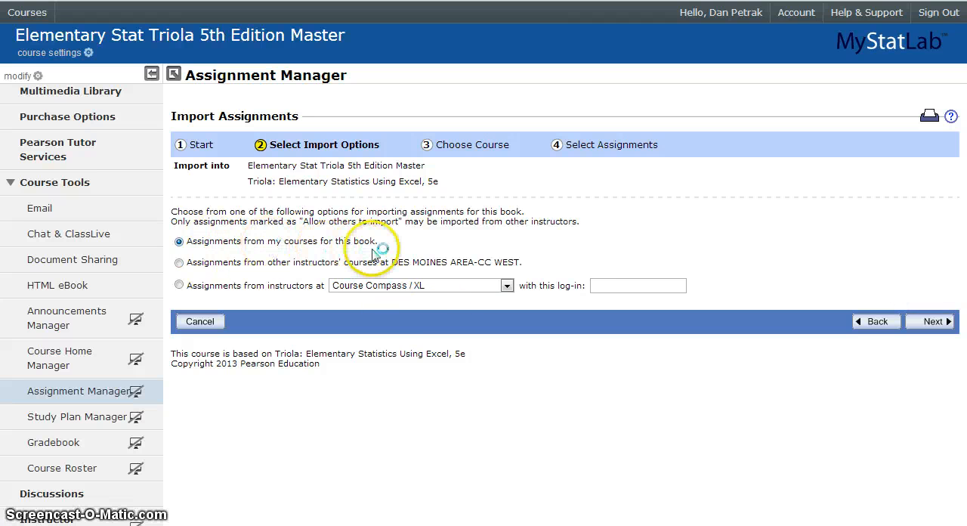
pyautogui.click(933, 321)
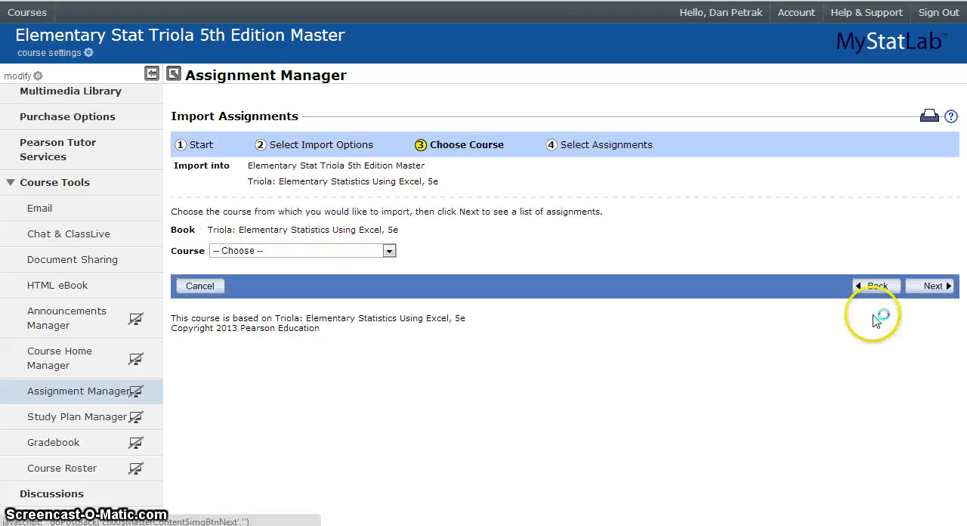
# Choose Elementary Stat Triola 5th Edition Master as the source course and review its list of importable assignments
pyautogui.click(332, 249)
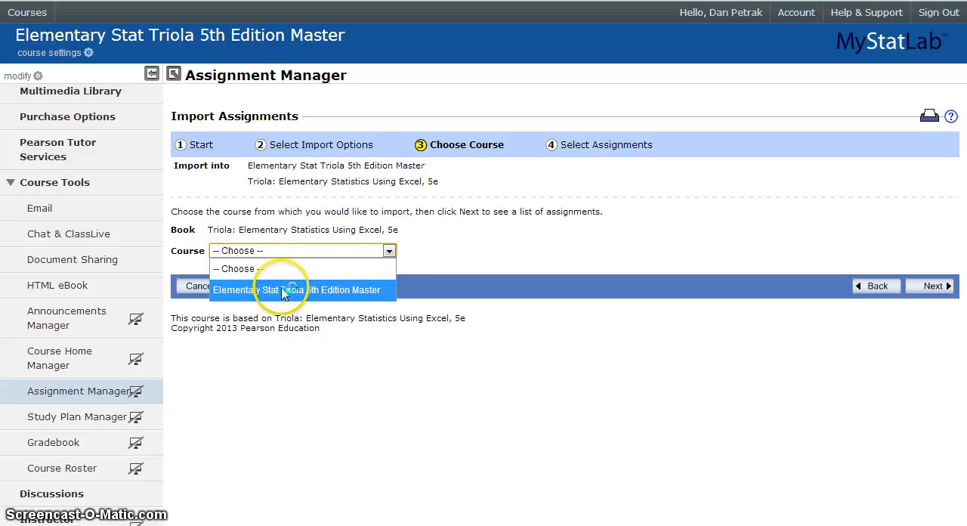
pyautogui.click(476, 248)
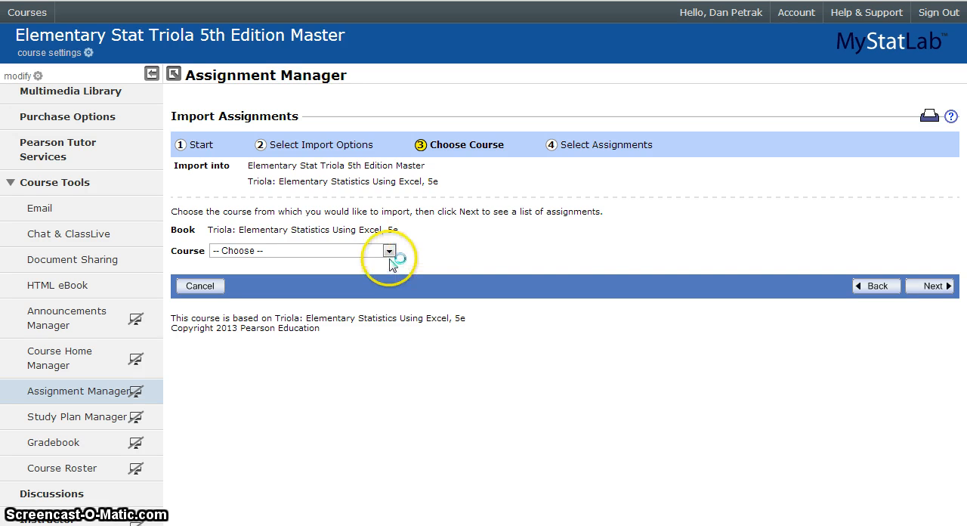
pyautogui.click(359, 256)
pyautogui.click(346, 290)
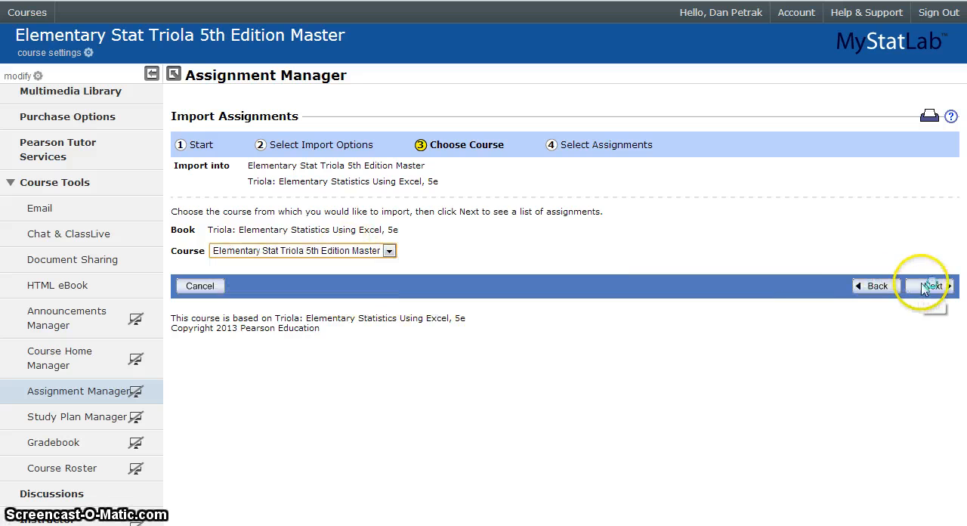
pyautogui.click(931, 286)
pyautogui.scroll(-3, 582, 330)
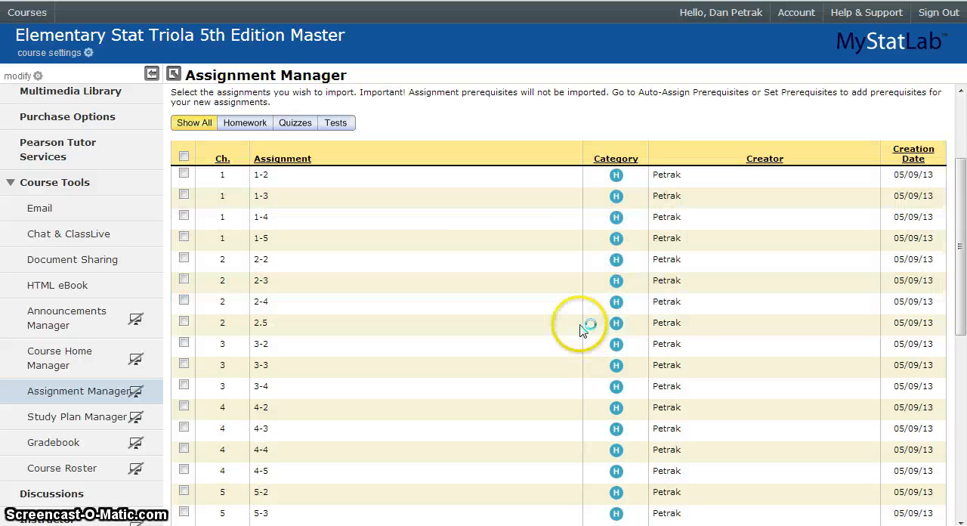
pyautogui.scroll(-6, 582, 330)
pyautogui.scroll(8, 578, 324)
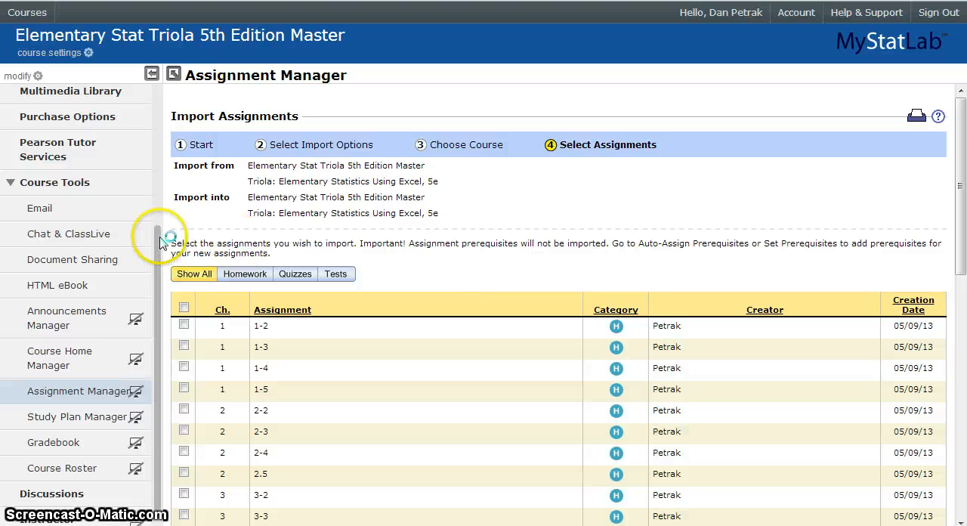
# Leave the assignment import for the Course Home page and collapse the Course Tools section
pyautogui.scroll(3, 133, 132)
pyautogui.scroll(3, 133, 132)
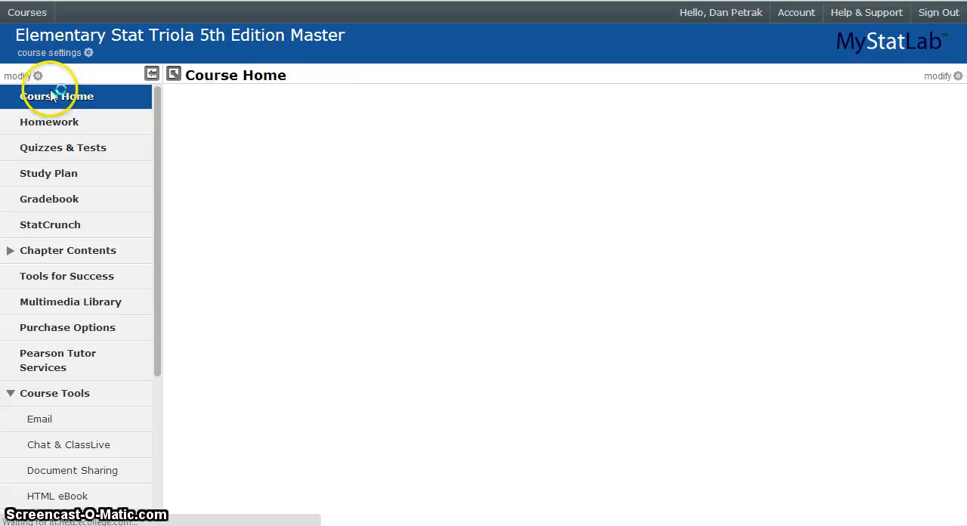
pyautogui.click(15, 394)
pyautogui.click(16, 400)
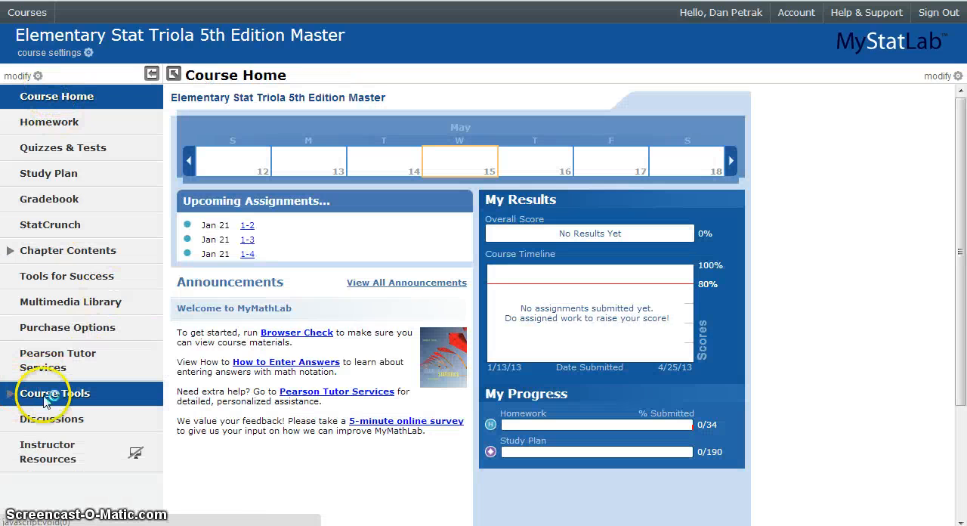